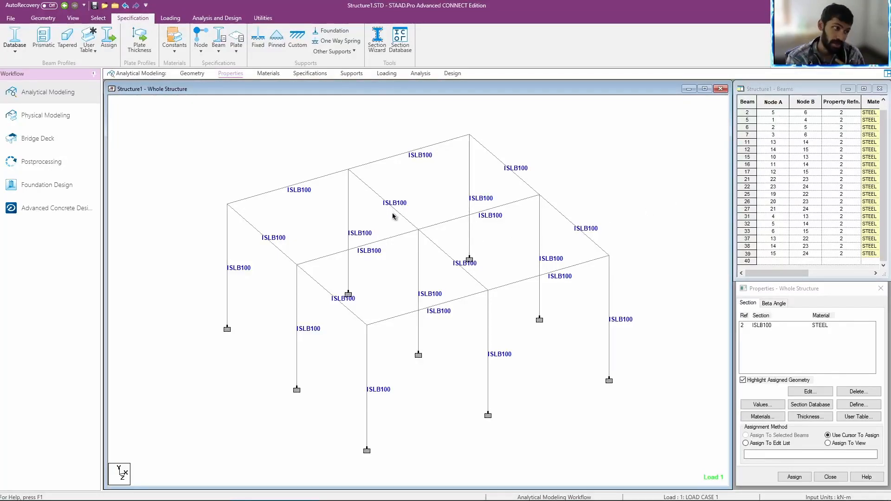
- Review the selfweight load in load case 1 and the floor load in load case 2
left_click(387, 74)
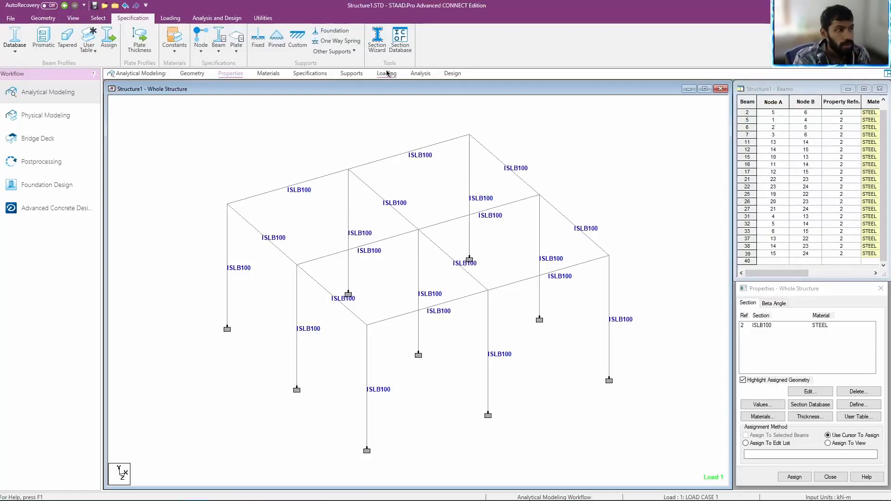
left_click(742, 112)
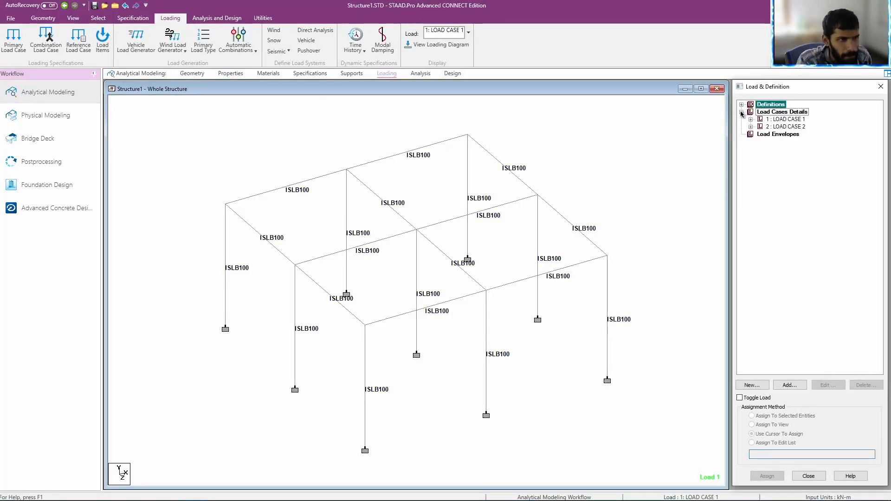
left_click(785, 120)
left_click(751, 119)
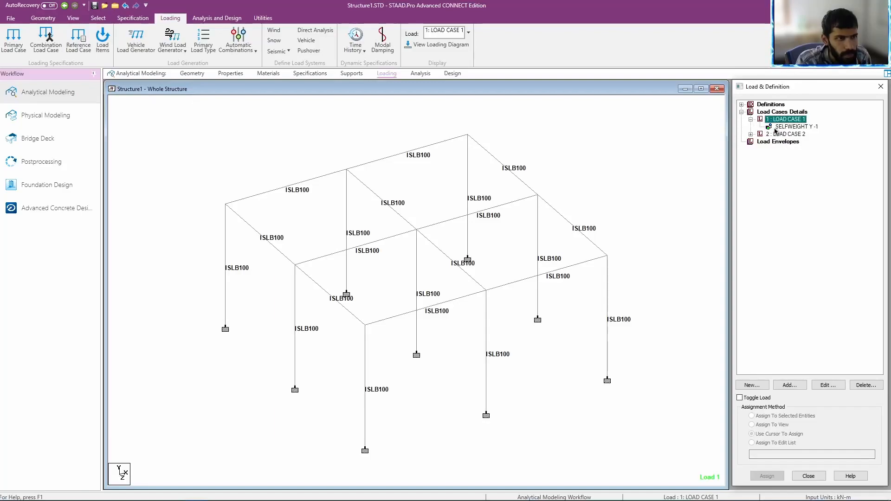
left_click(795, 126)
left_click(751, 134)
left_click(791, 142)
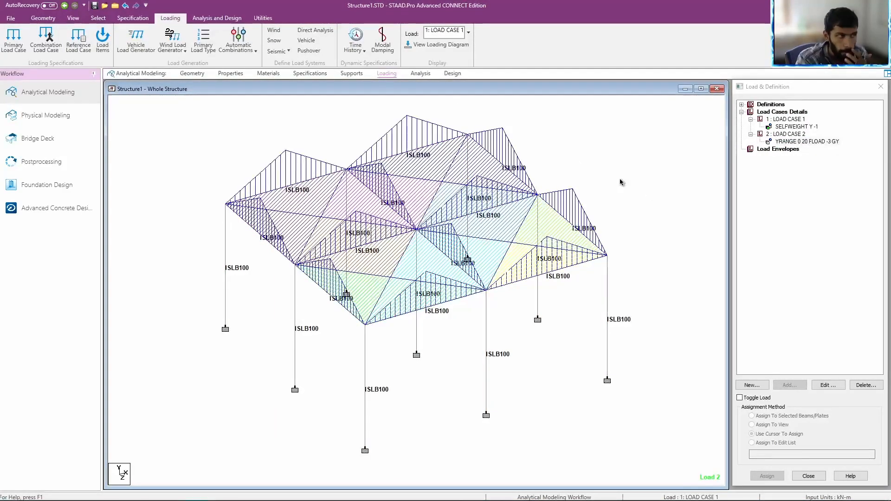
- Check the Perform Analysis print options in the analysis commands without adding another command
left_click(413, 75)
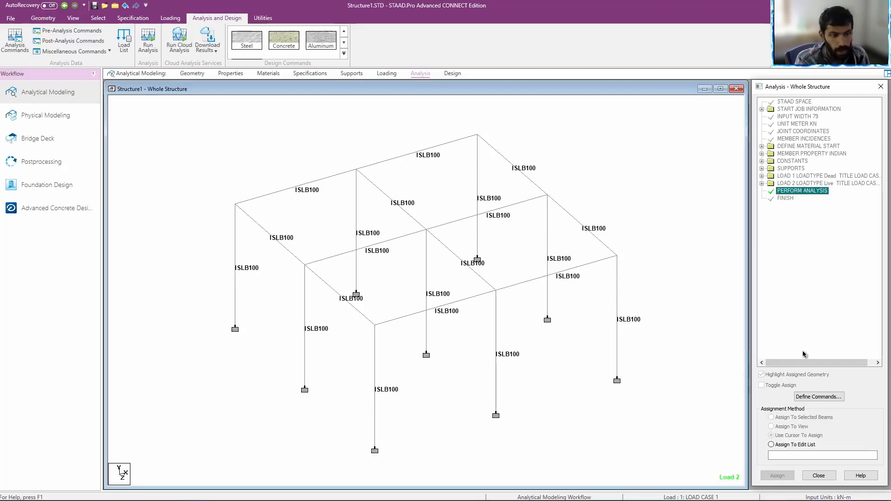
left_click(816, 397)
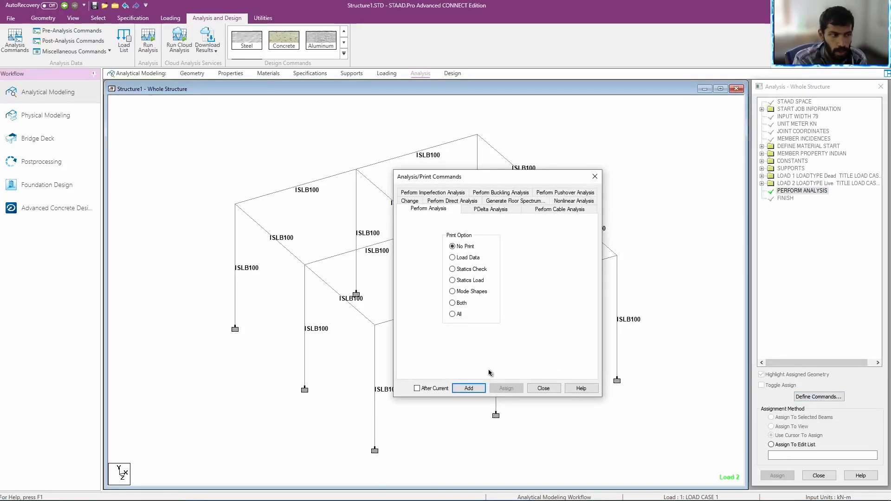
left_click(544, 388)
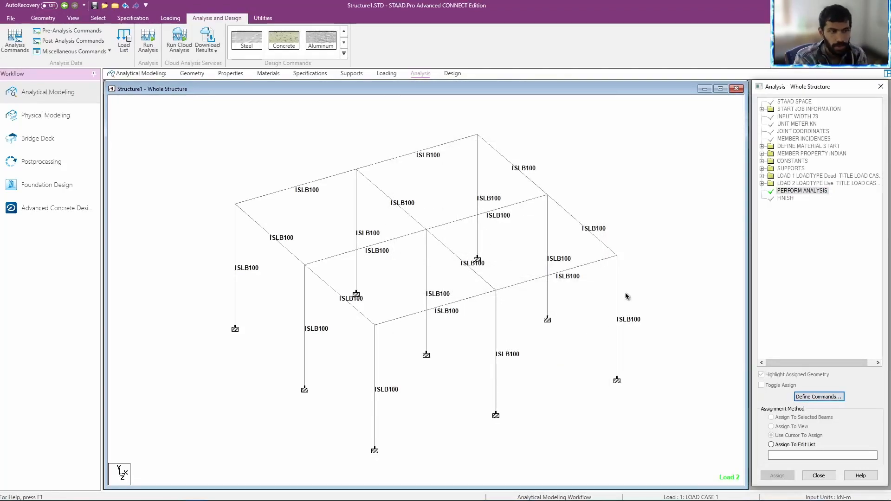
- Open the steel design settings and add a RATIO design parameter with a permissible stress ratio of 0.9
left_click(235, 42)
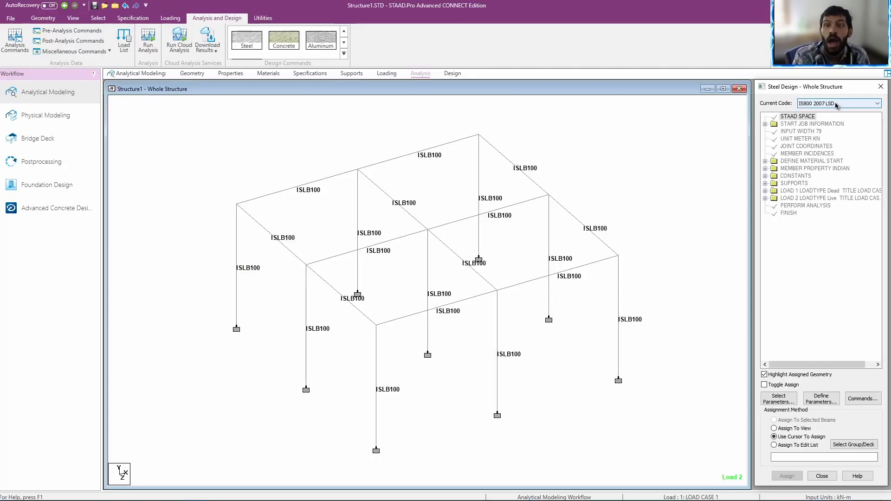
left_click(709, 226)
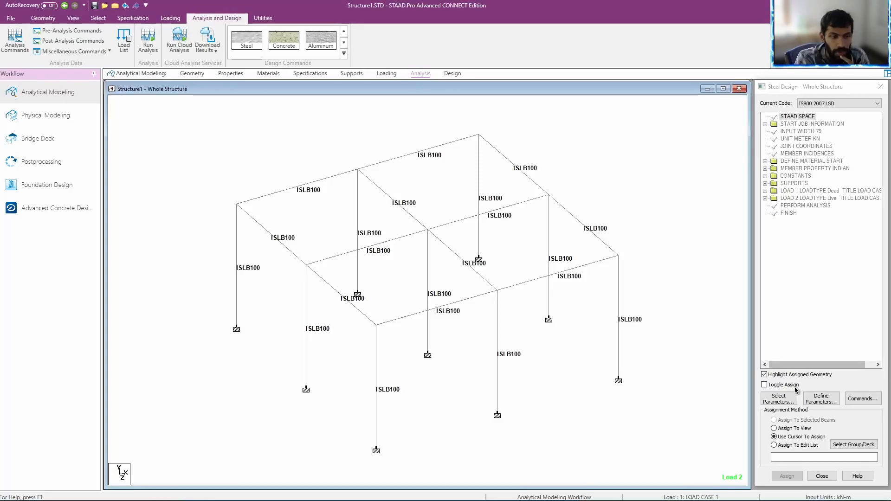
left_click(811, 398)
scroll(390, 272, "down", 3)
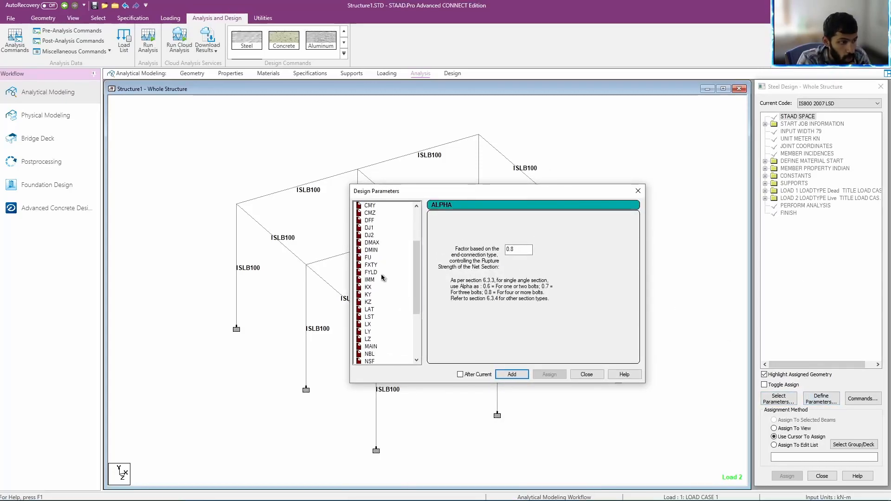
scroll(383, 278, "down", 4)
left_click(372, 294)
key("Tab")
type(".9")
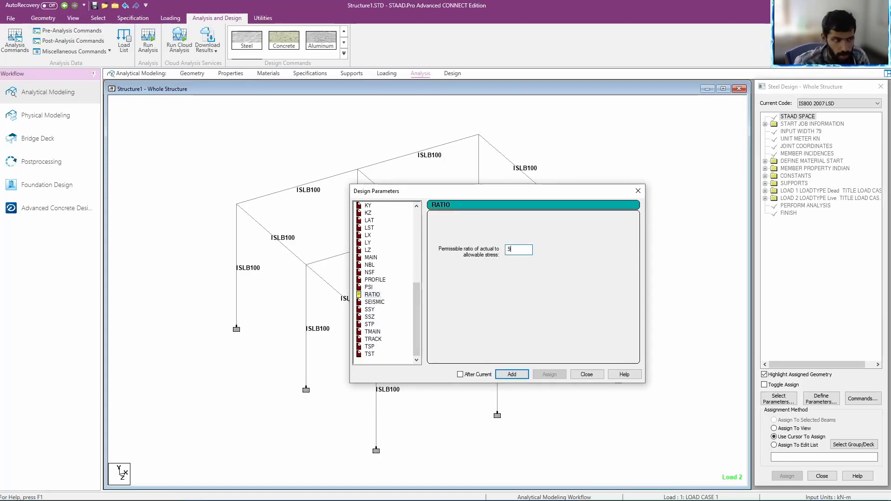
left_click(510, 375)
- Add a PROFILE design parameter with the ISMB profile and finish defining parameters
left_click(375, 280)
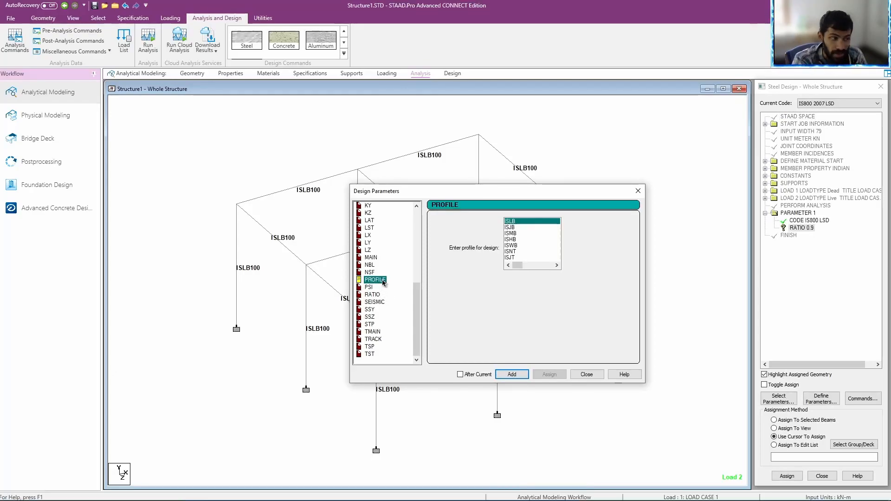
left_click(522, 234)
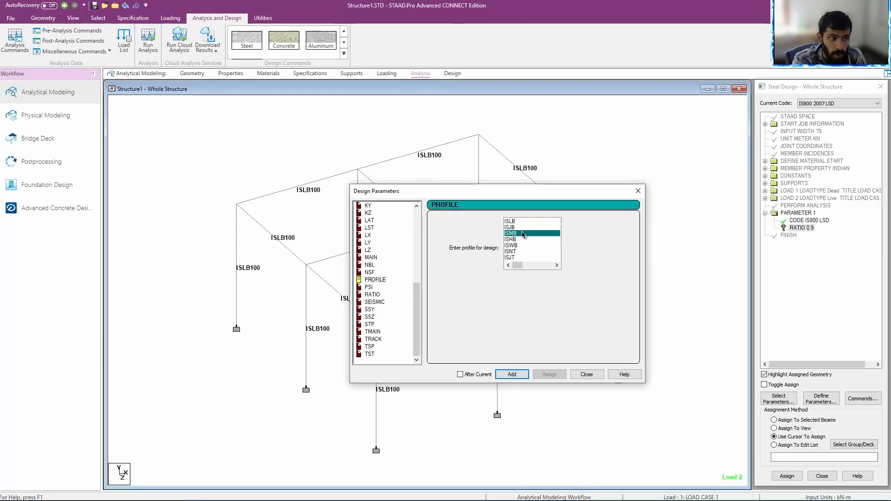
left_click(512, 375)
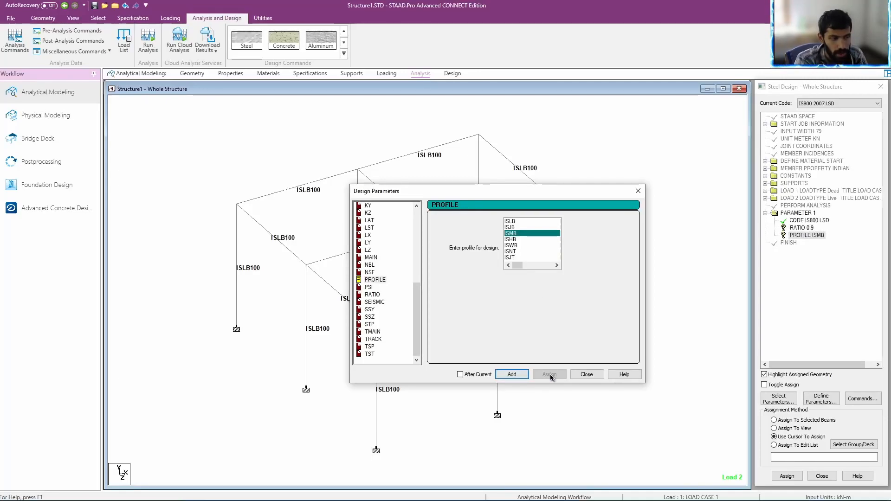
left_click(587, 375)
- Add the SELECT OPTIMIZED and CHECK CODE design commands after the ISMB profile parameter
left_click(862, 399)
left_click(652, 252)
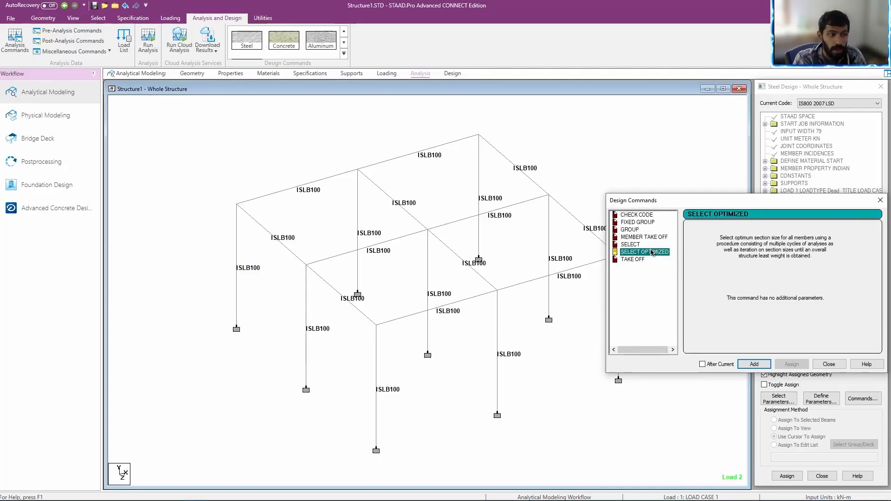
left_click(754, 364)
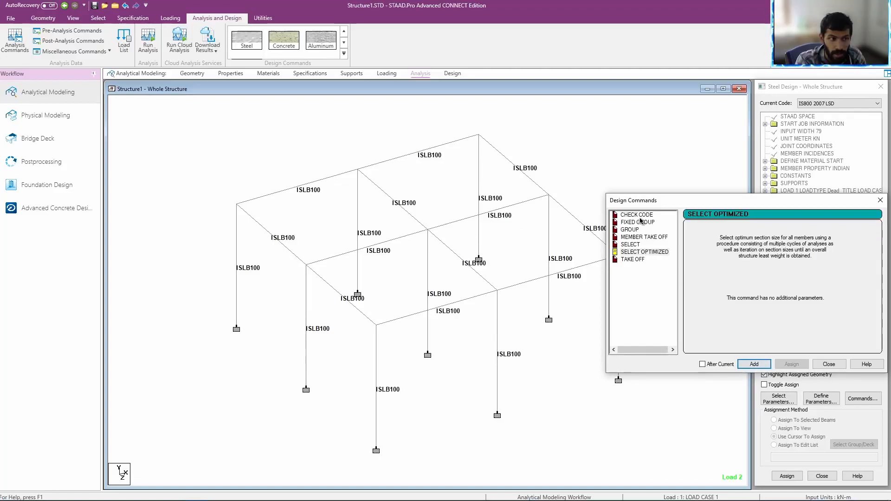
left_click(637, 215)
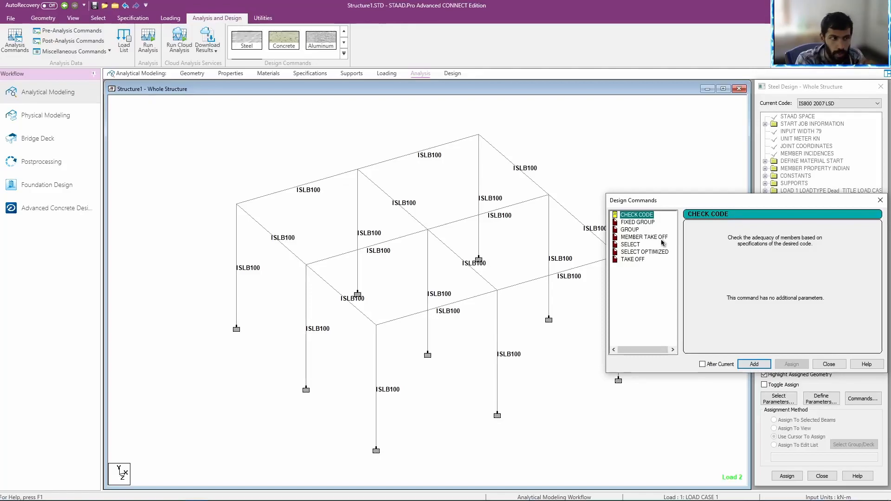
left_click(755, 364)
left_click(829, 364)
- Add another RATIO design parameter with a value of 1 after the CHECK CODE command
left_click(829, 402)
scroll(377, 314, "down", 1)
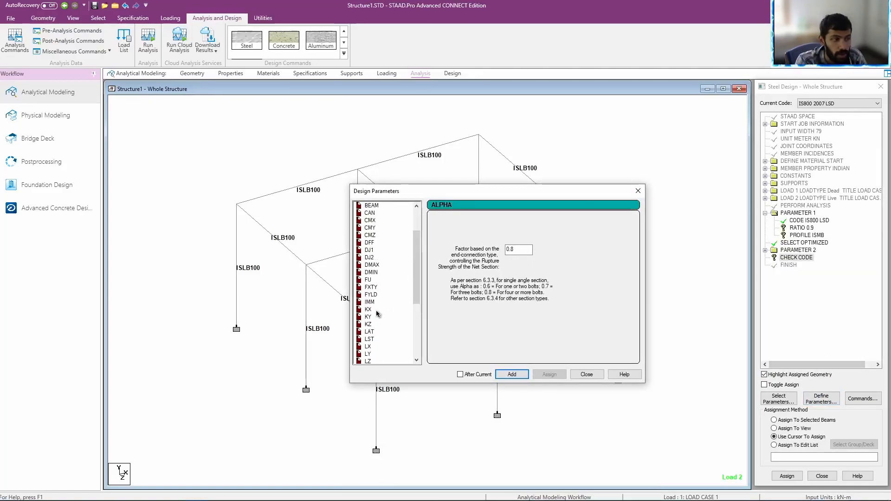
scroll(377, 314, "down", 4)
left_click(373, 317)
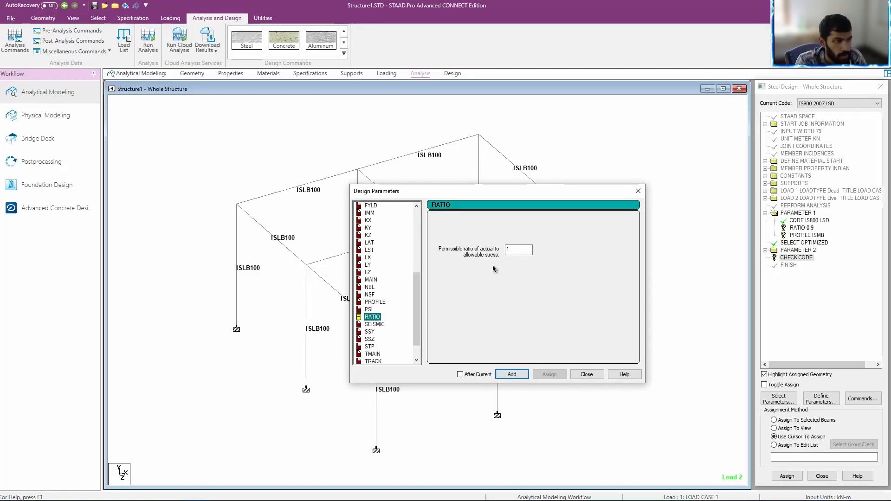
left_click(510, 376)
left_click(586, 376)
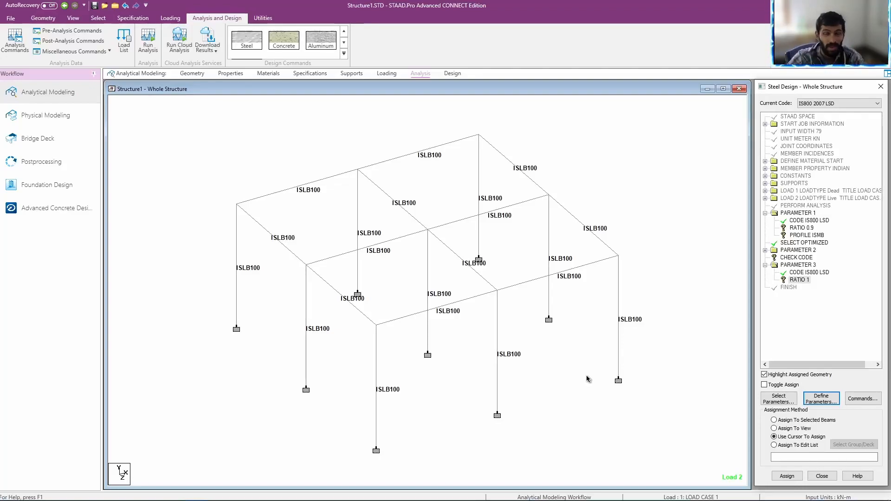
- Add a second pair of SELECT OPTIMIZED and CHECK CODE commands following the RATIO 1 parameter
left_click(862, 398)
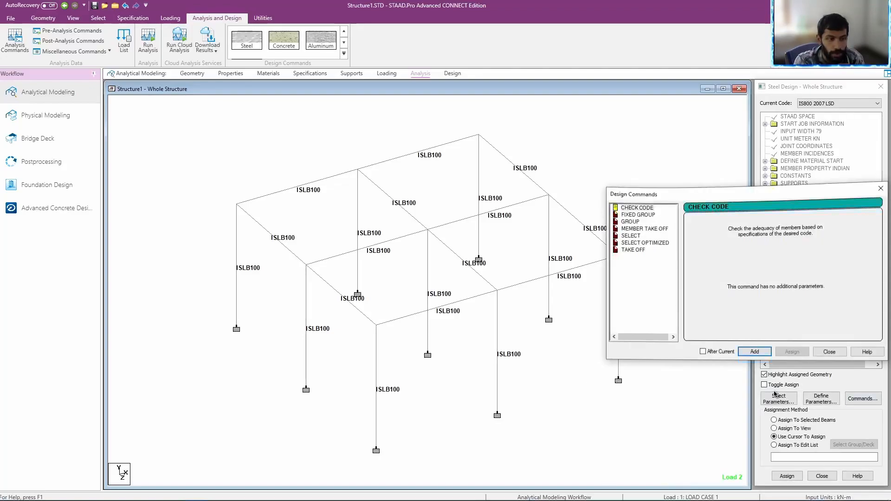
left_click(645, 252)
left_click(749, 364)
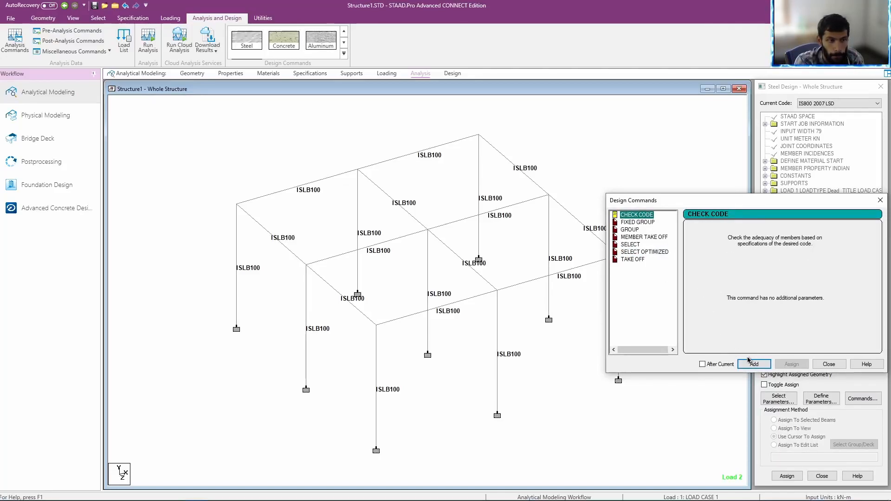
left_click(755, 364)
left_click(830, 364)
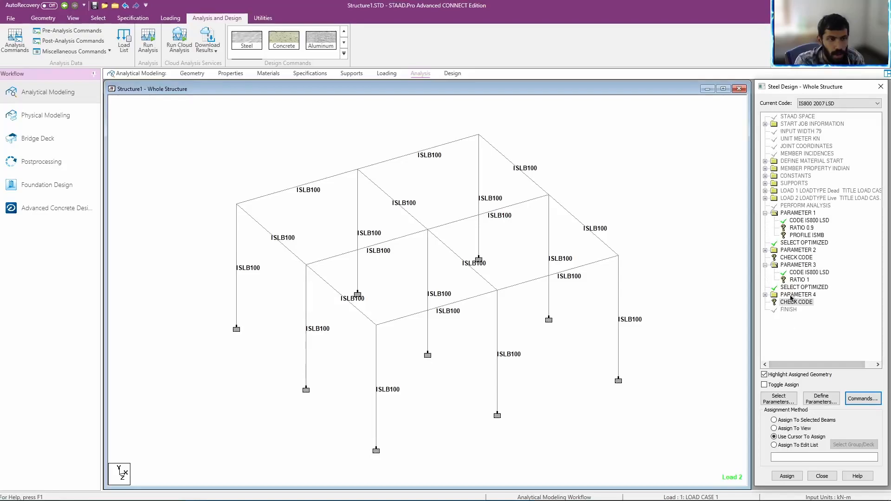
- Assign the RATIO 0.9 and PROFILE ISMB parameters to all members in the view
left_click(800, 228)
left_click(795, 428)
left_click(787, 476)
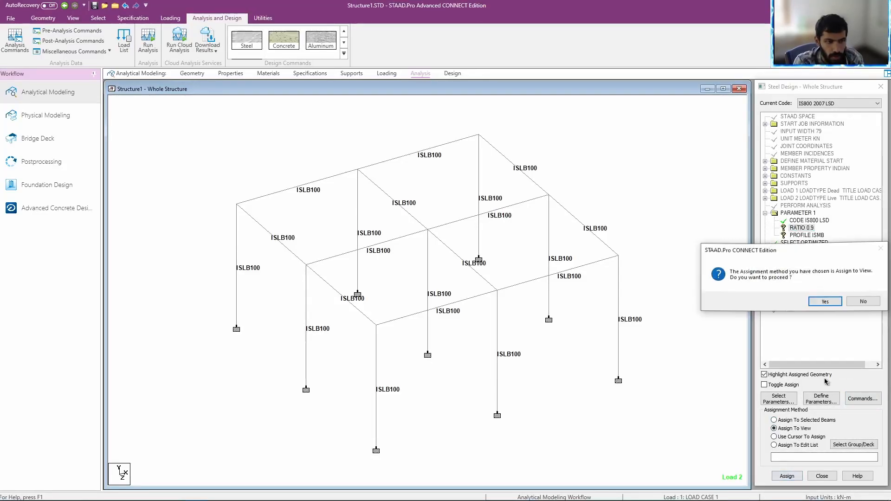
left_click(825, 308)
left_click(806, 235)
left_click(792, 429)
left_click(787, 476)
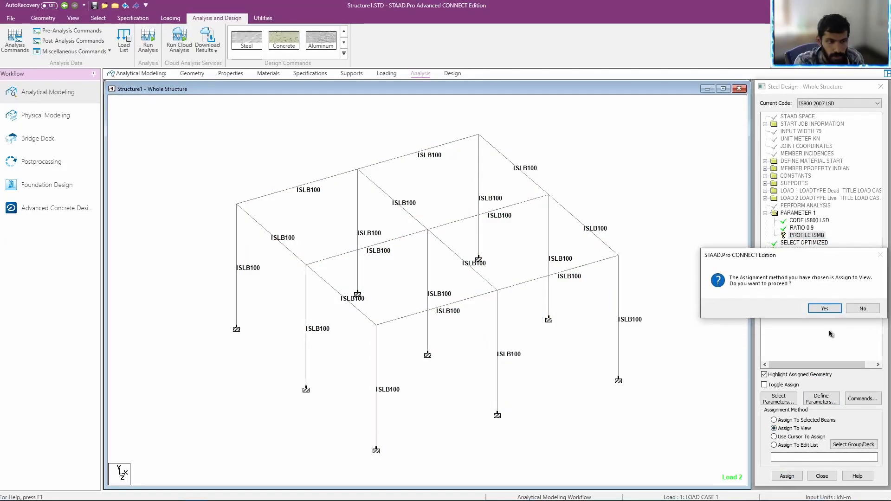
left_click(825, 311)
- Assign the first CHECK CODE command, below PARAMETER 2, to all members in the view
left_click(797, 258)
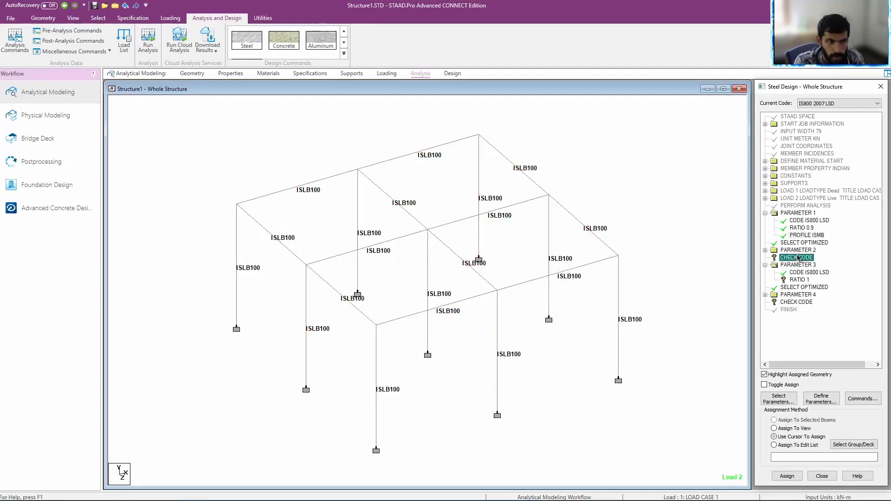
left_click(799, 280)
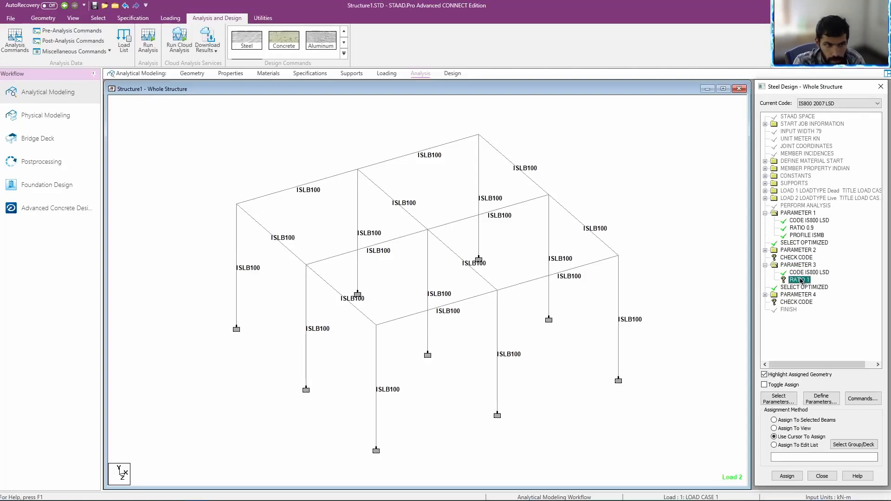
left_click(800, 259)
left_click(795, 428)
left_click(799, 477)
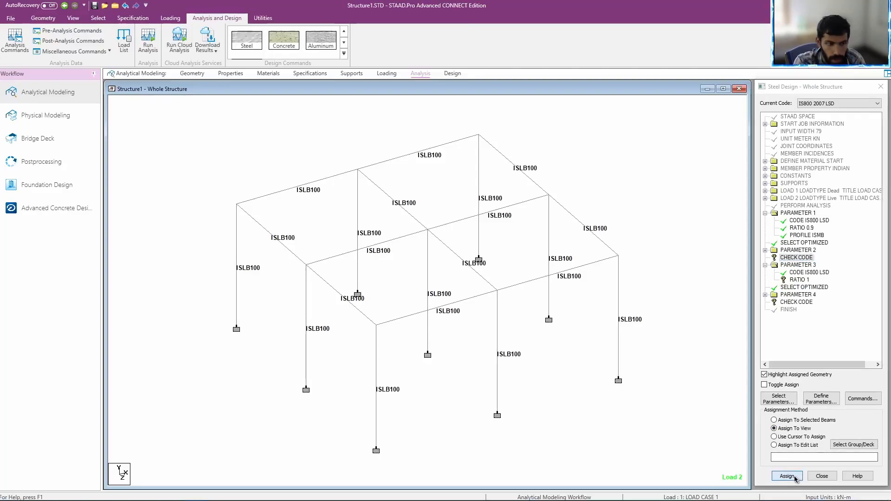
left_click(826, 314)
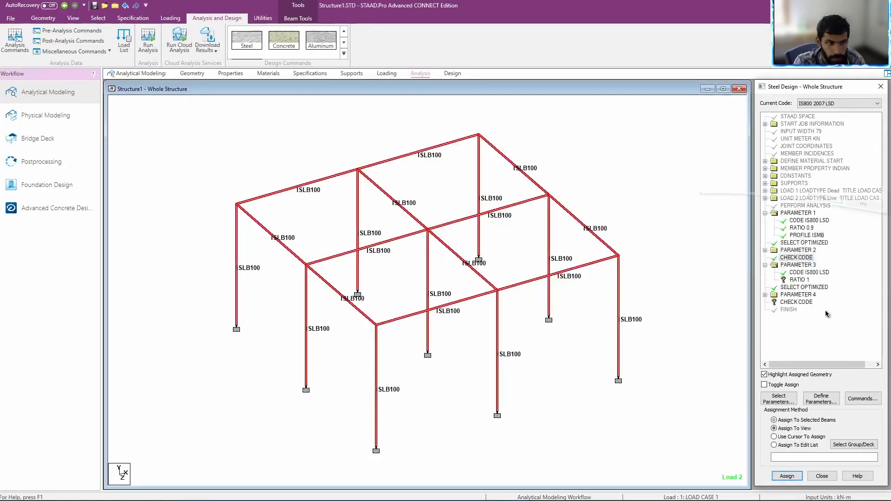
- Assign the RATIO 1 parameter and the second CHECK CODE command to all members in the view
left_click(799, 280)
left_click(801, 429)
left_click(787, 476)
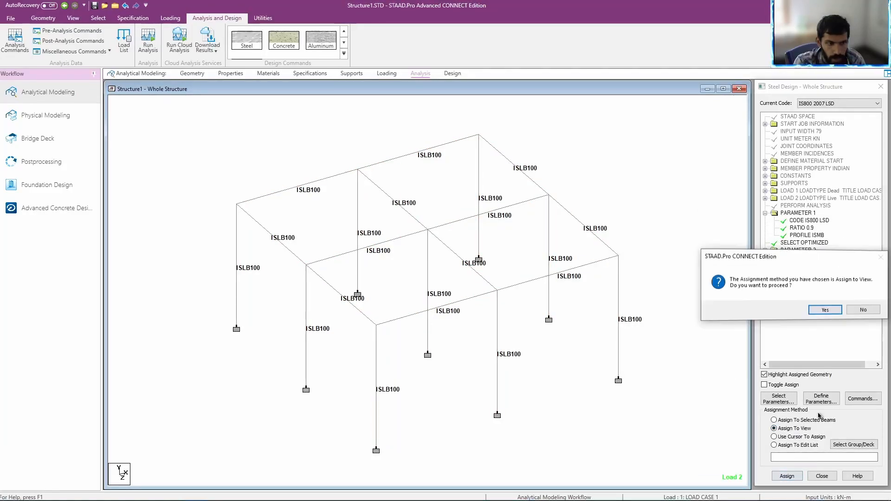
left_click(825, 308)
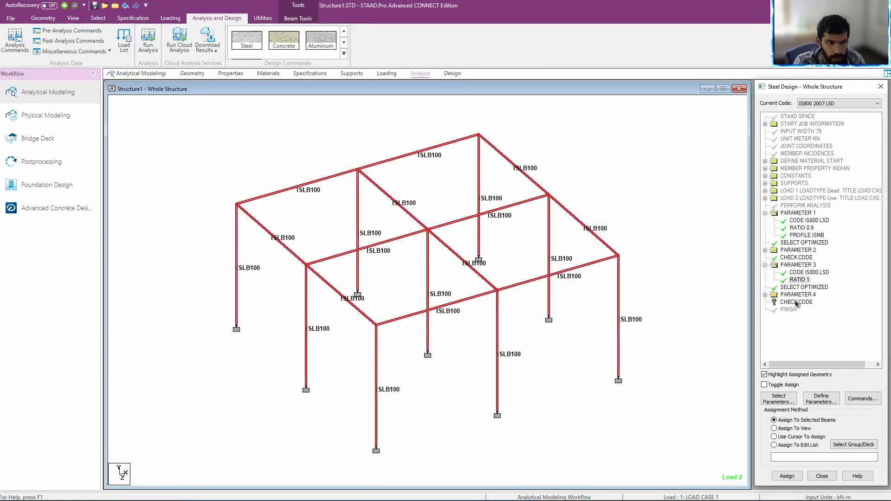
left_click(794, 429)
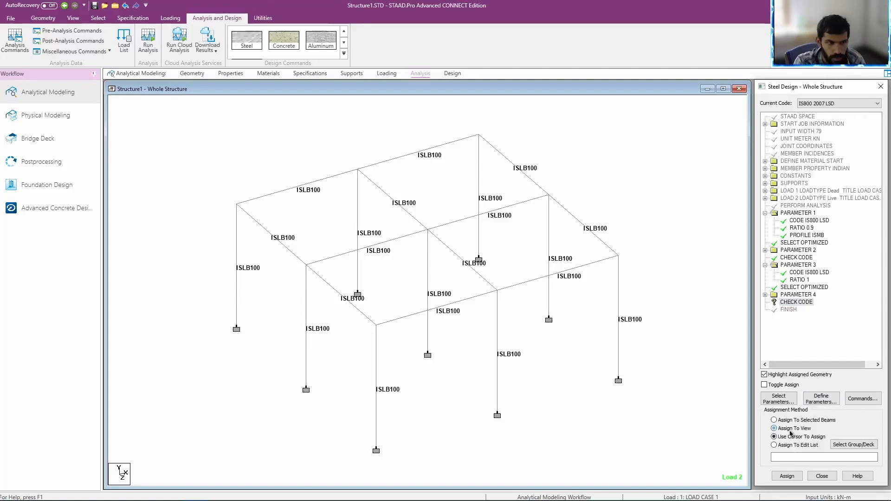
left_click(787, 477)
left_click(826, 309)
left_click(864, 399)
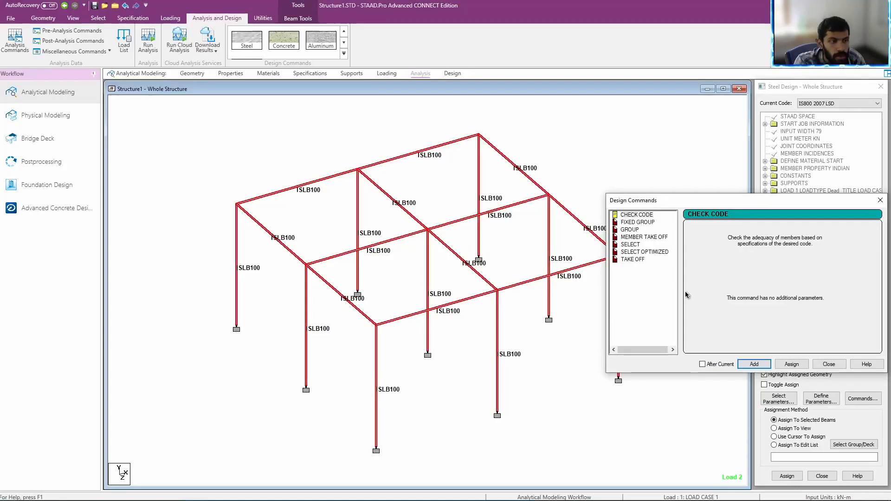
left_click(829, 364)
left_click(674, 334)
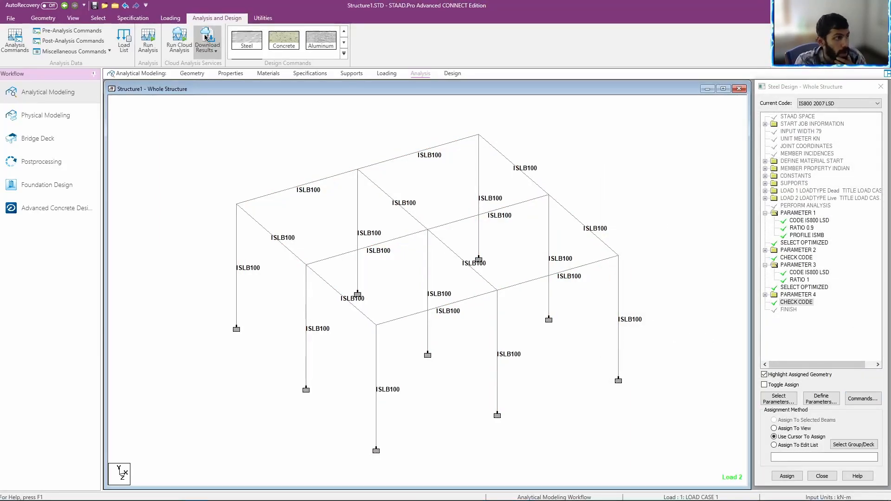
- Open the model's command file in the editor, saving the modified structure first
left_click(273, 19)
left_click(244, 41)
left_click(443, 303)
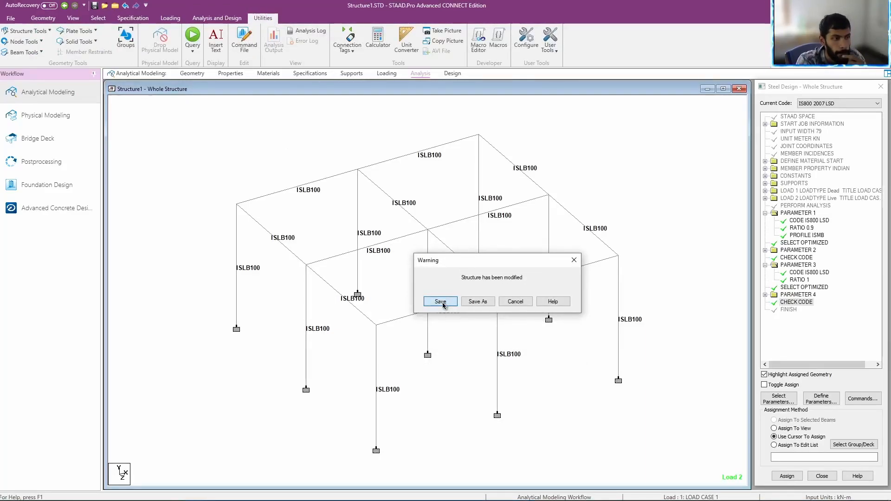
- Insert a PERFORM ANALYSIS command after the SELECT OPTIMIZED line of PARAMETER 1 in the command file
scroll(444, 302, "up", 3)
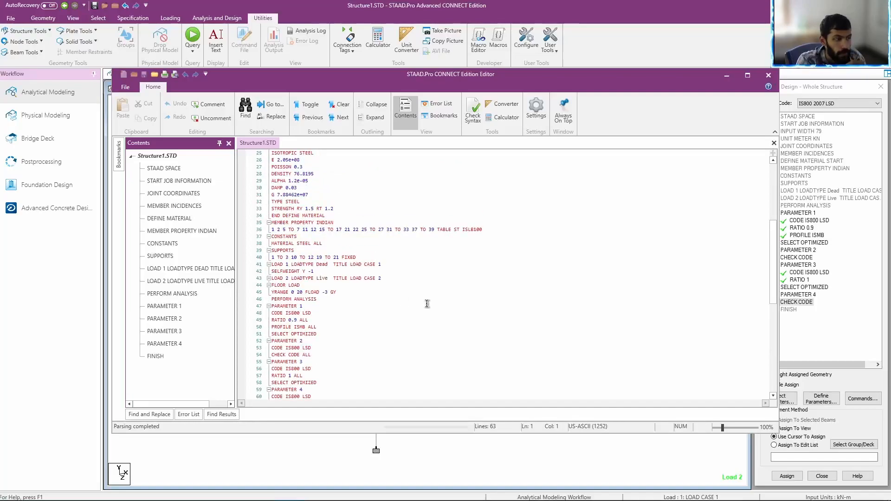
left_click(320, 335)
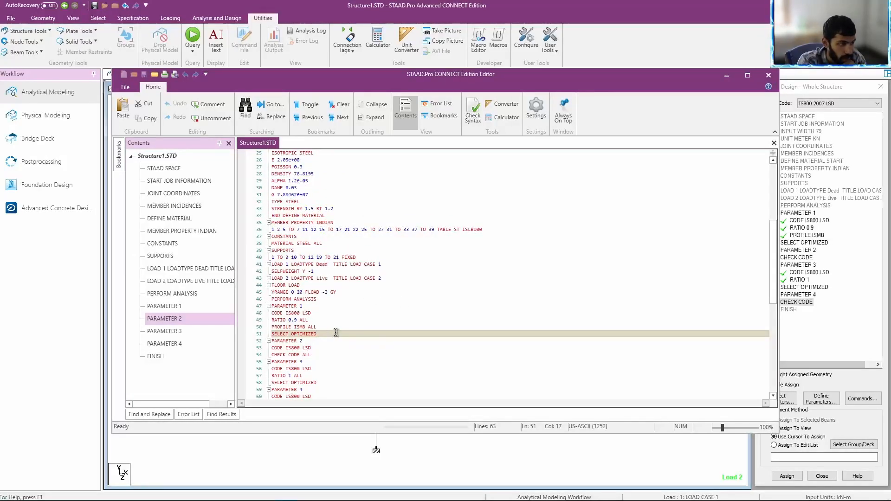
key("Return")
type("PERFORM ANALYSIS")
key("Return")
- Insert PERFORM ANALYSIS after the SELECT OPTIMIZED line of PARAMETER 3, and save and close the command file
scroll(336, 332, "down", 1)
left_click(333, 367)
key("Return")
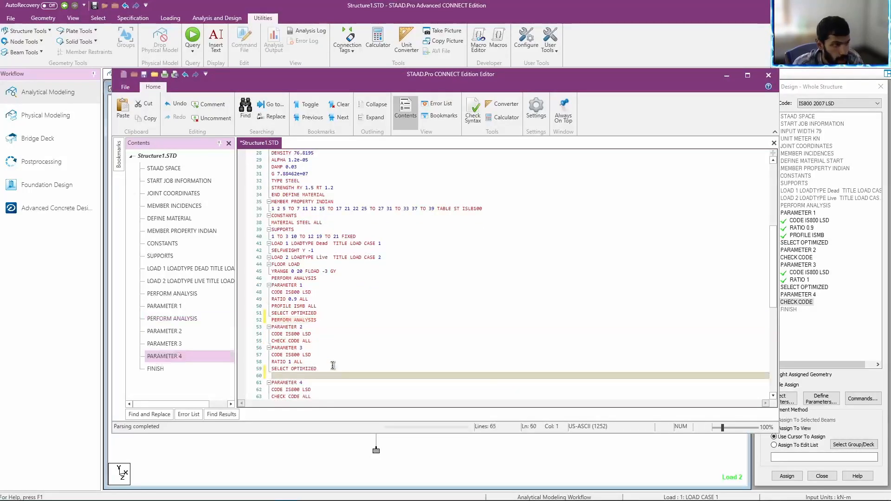
type("PERFORM ANALYSIS")
key("Return")
scroll(333, 366, "down", 3)
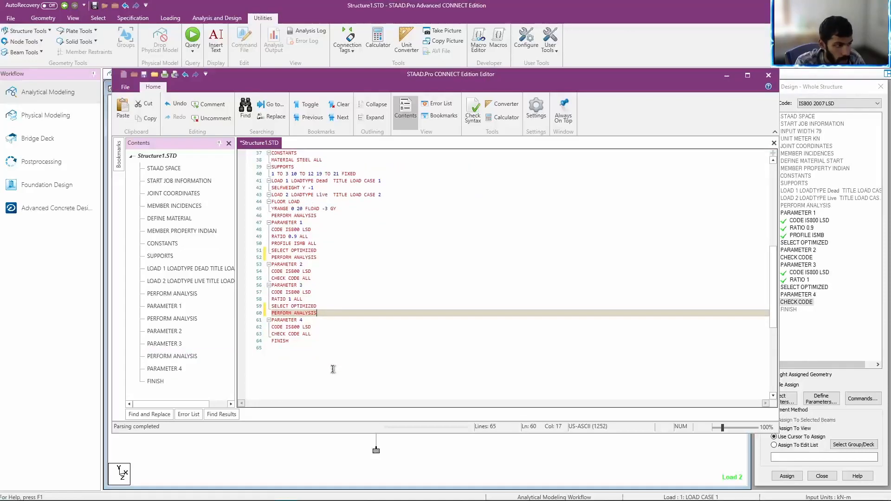
key("ctrl+s")
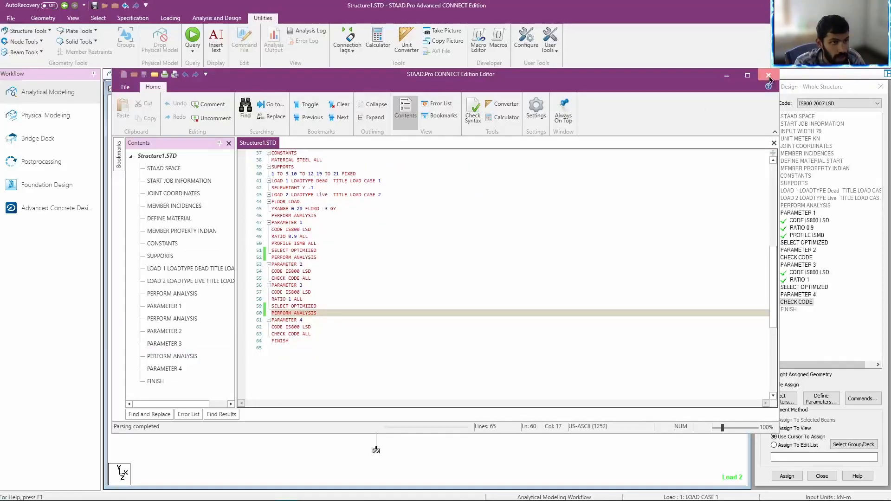
left_click(769, 75)
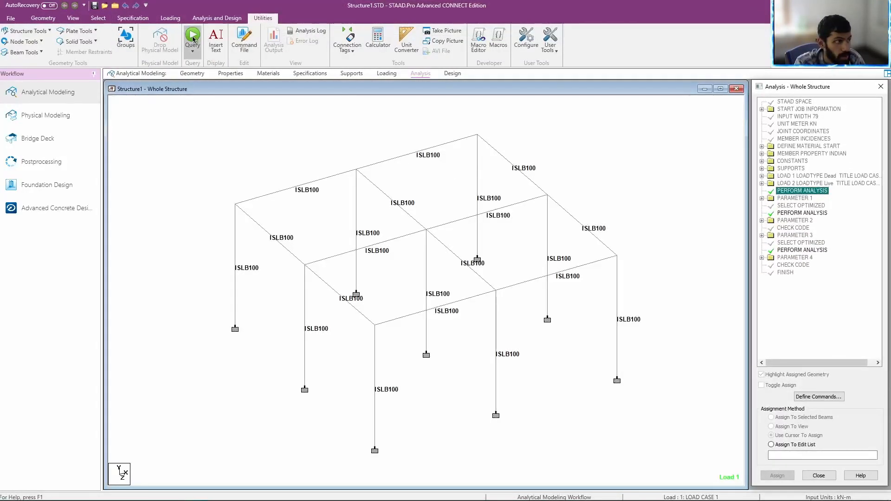
- Run the analysis and go to post processing mode, accepting the results setup
left_click(216, 18)
left_click(142, 47)
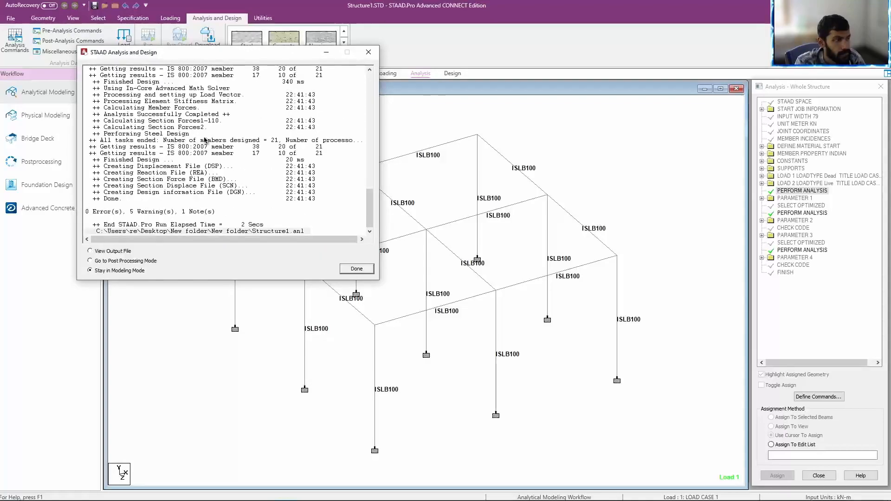
left_click(92, 261)
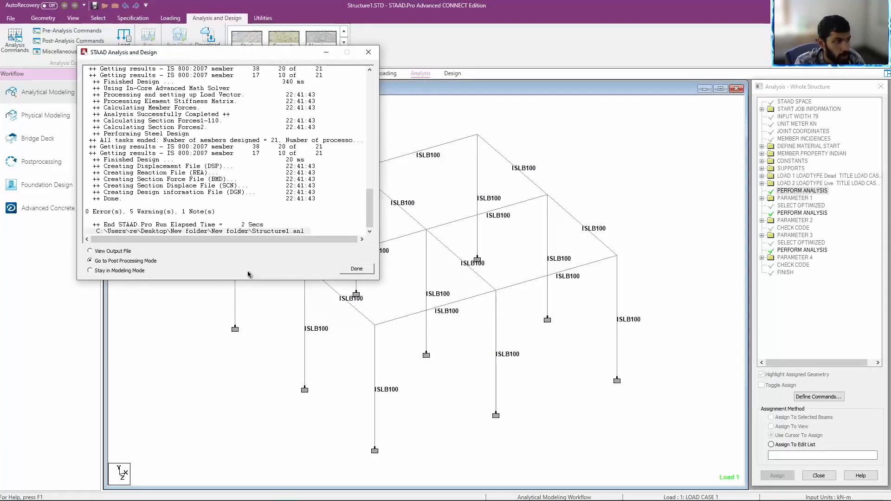
left_click(356, 269)
left_click(461, 323)
- Display the design results layout with utilization ratios and select beam 1 in the results table
left_click(283, 39)
left_click(383, 132)
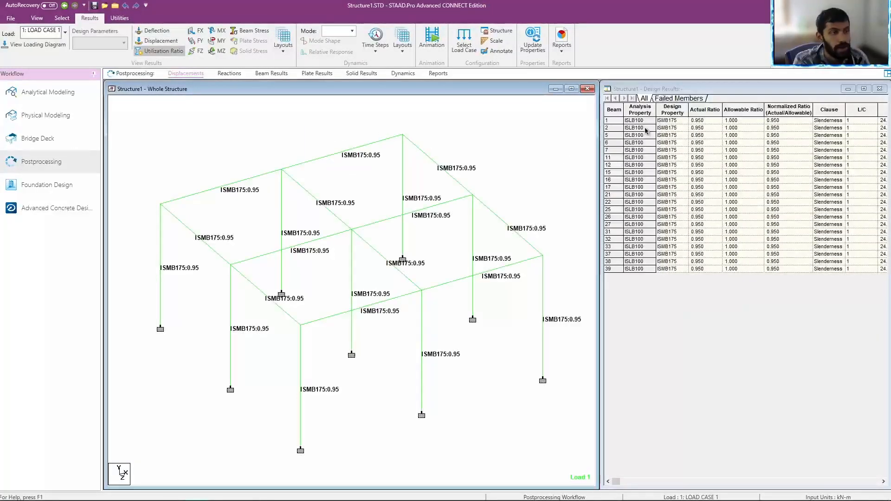
left_click(636, 122)
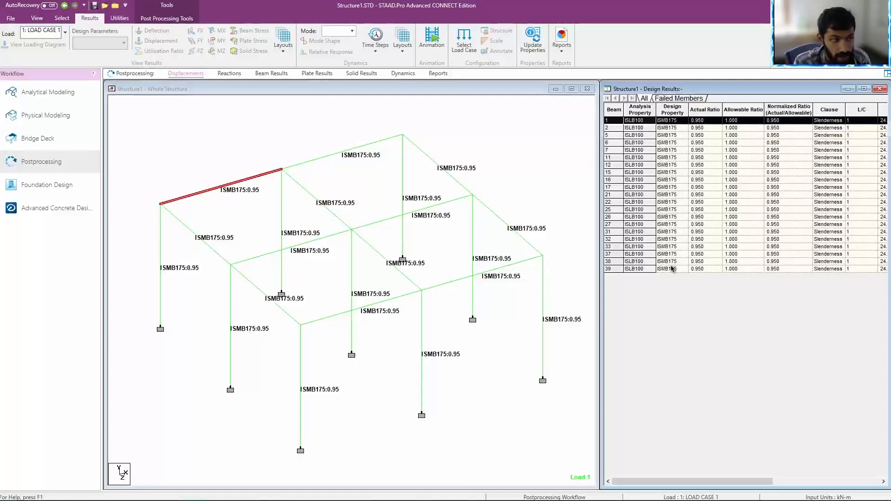
- Return to the analytical model's steel design commands and highlight the members assigned the PROFILE ISMB parameter of PARAMETER 1
left_click(83, 91)
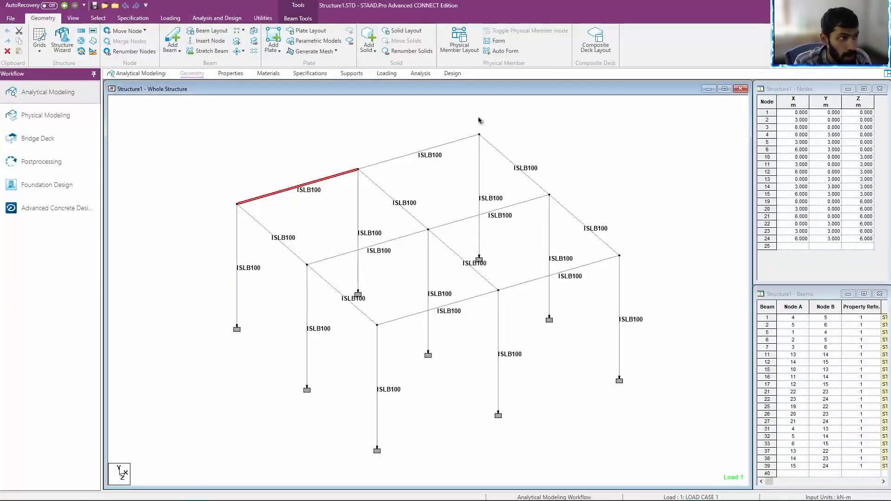
left_click(453, 74)
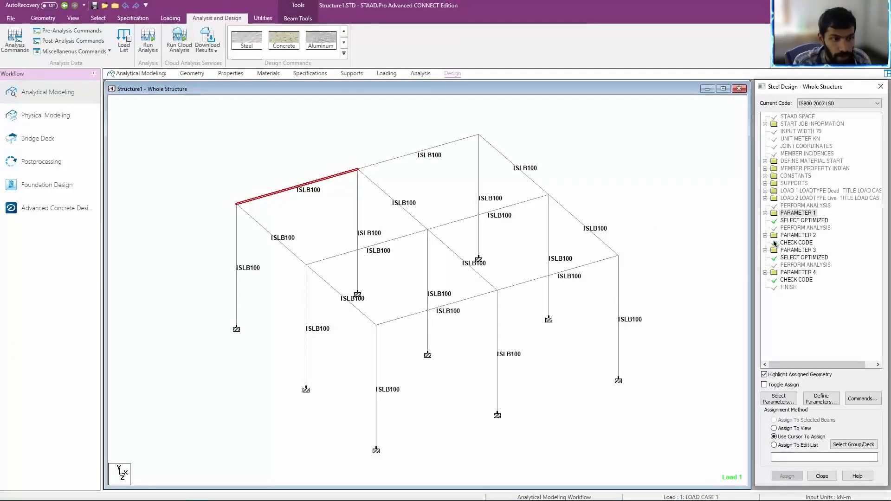
left_click(765, 212)
left_click(806, 235)
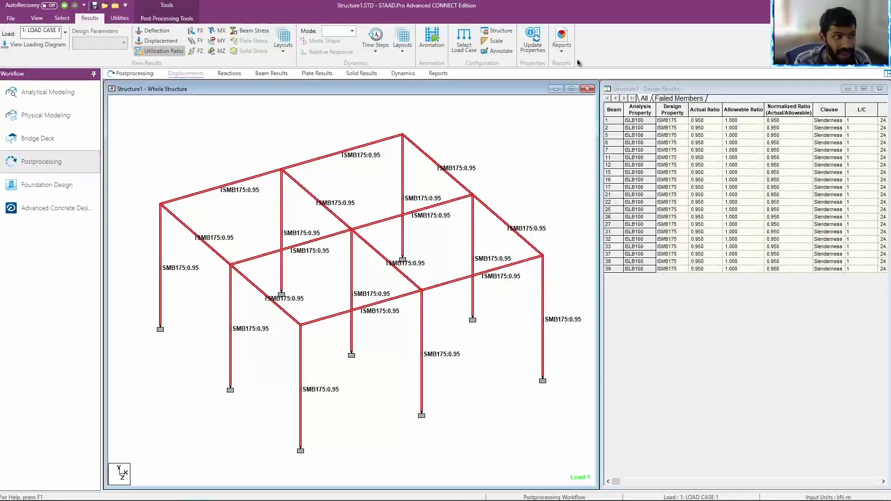
- Update the member properties in postprocessing with the sections selected by the design, confirming the change to the input file
left_click(532, 41)
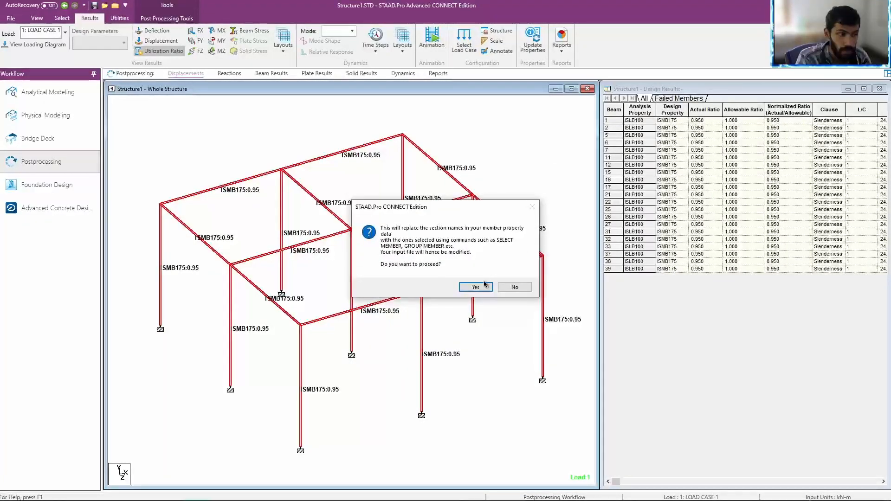
left_click(476, 287)
left_click(482, 276)
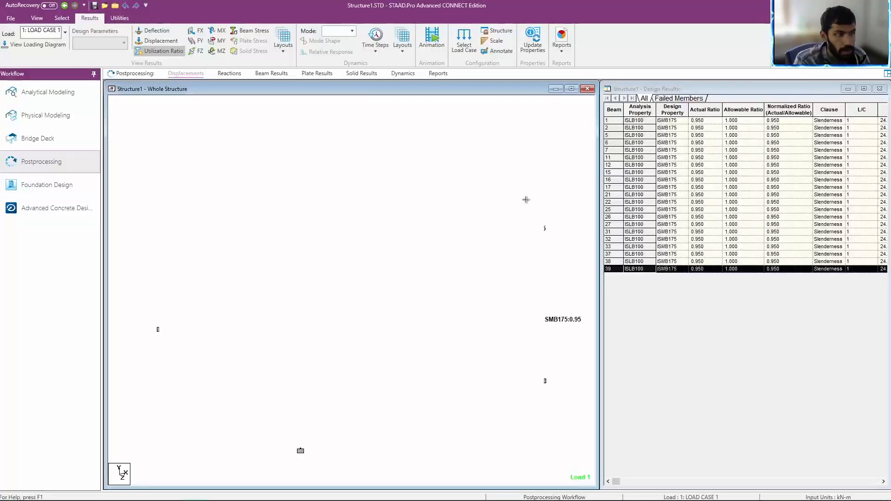
- Check the section properties list in the analytical model and select the ISMB175 section
left_click(51, 93)
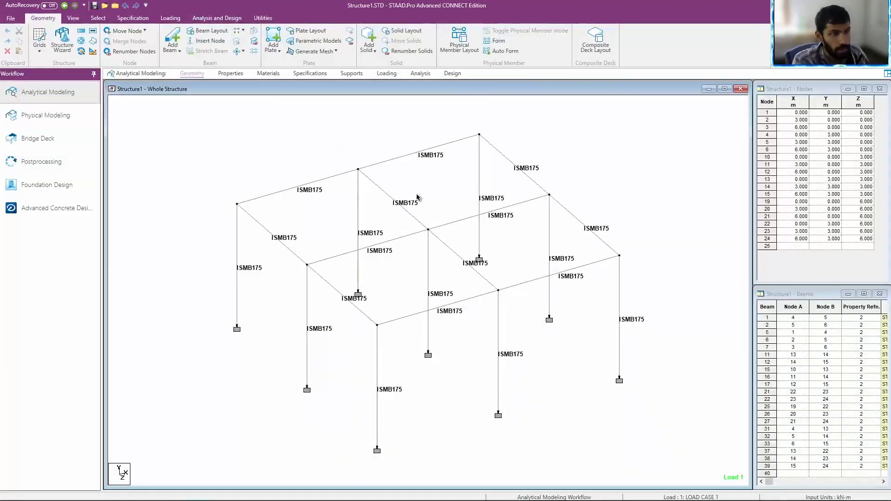
left_click(231, 75)
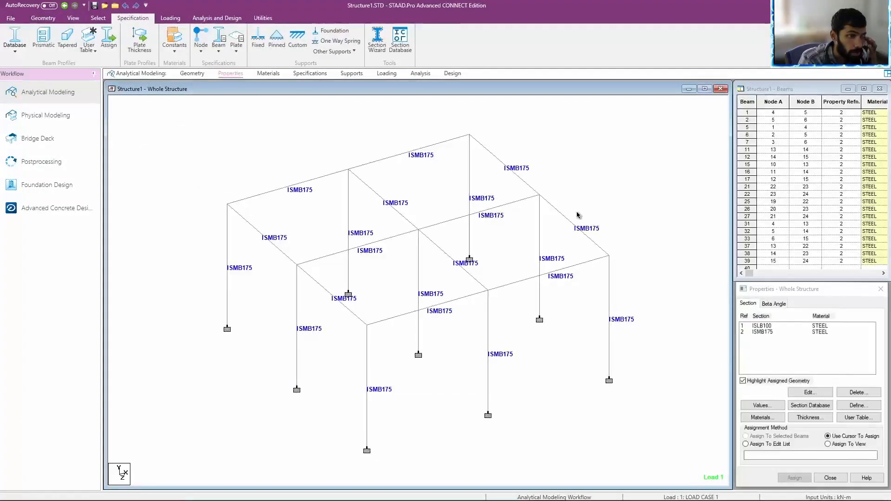
left_click(766, 332)
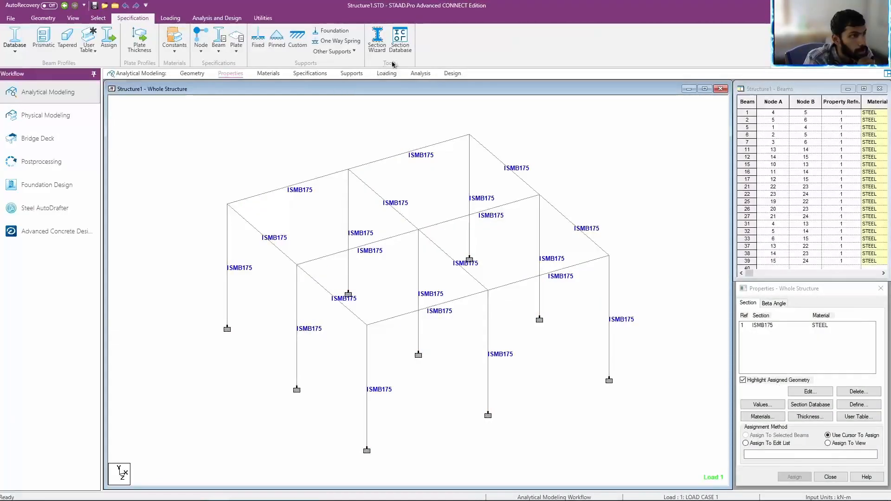
- Open the S Shape table of India's rolled steel Indian Profiles in the section database
left_click(401, 47)
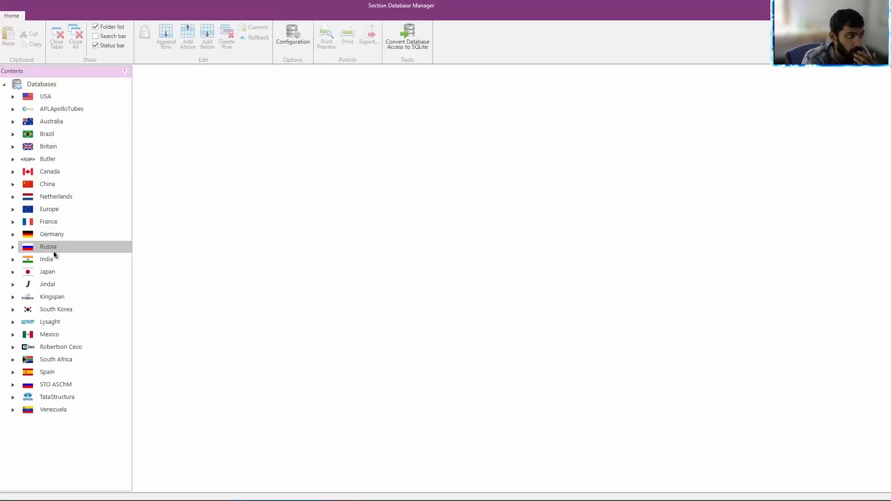
left_click(14, 261)
left_click(13, 261)
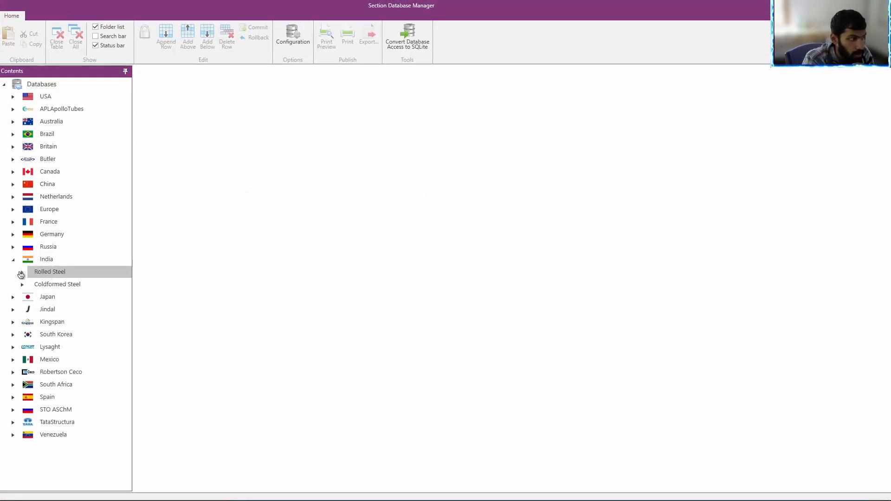
left_click(21, 274)
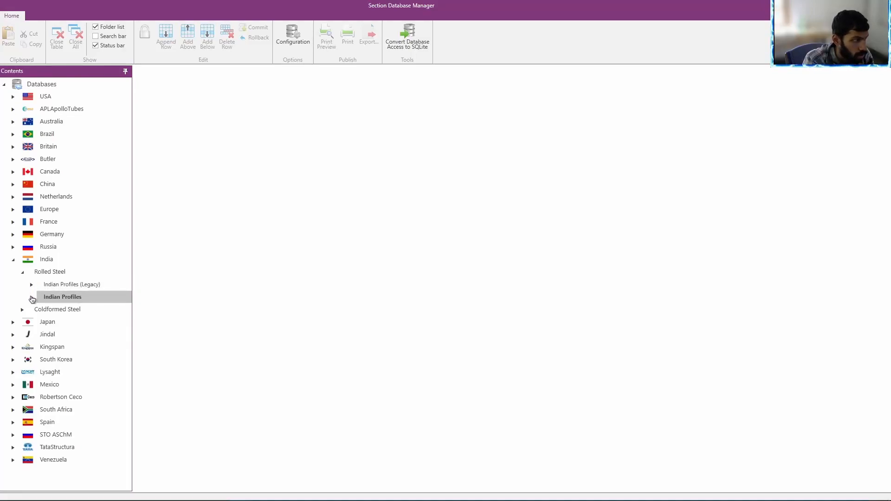
left_click(32, 298)
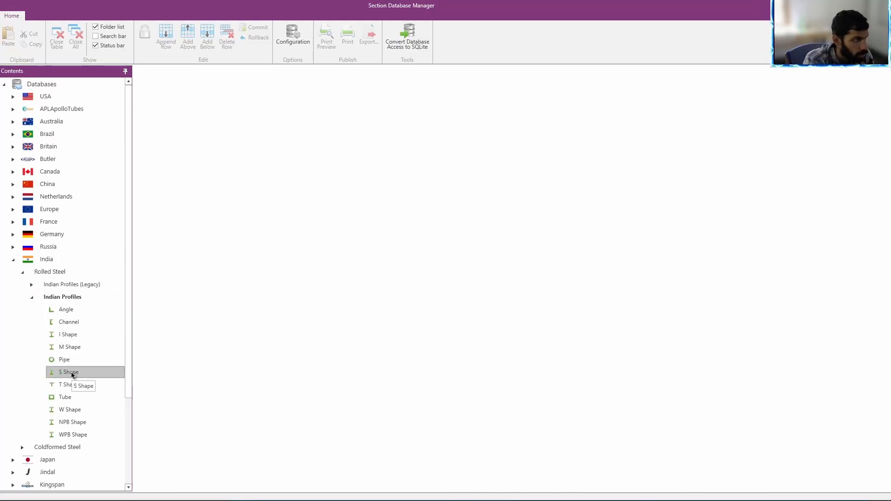
left_click(70, 373)
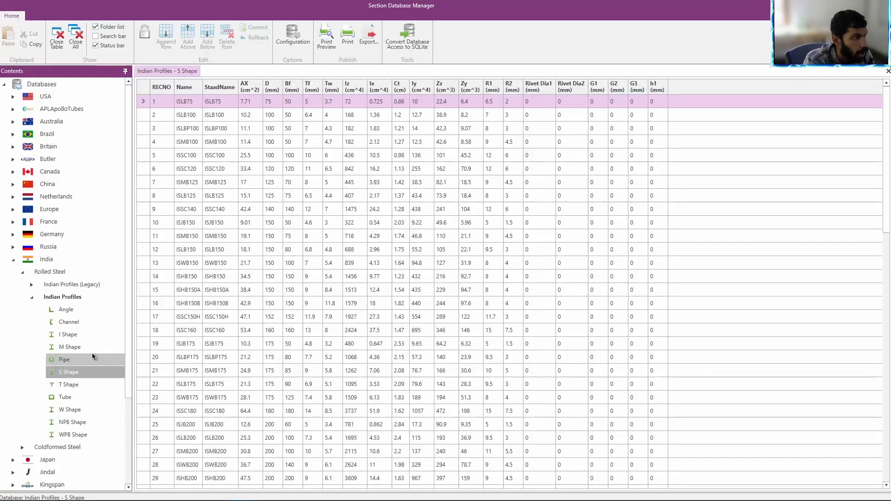
- Unlock the S Shape table for editing, open the AX value of ISMB125 for editing, and look through the remaining sections
left_click(191, 182)
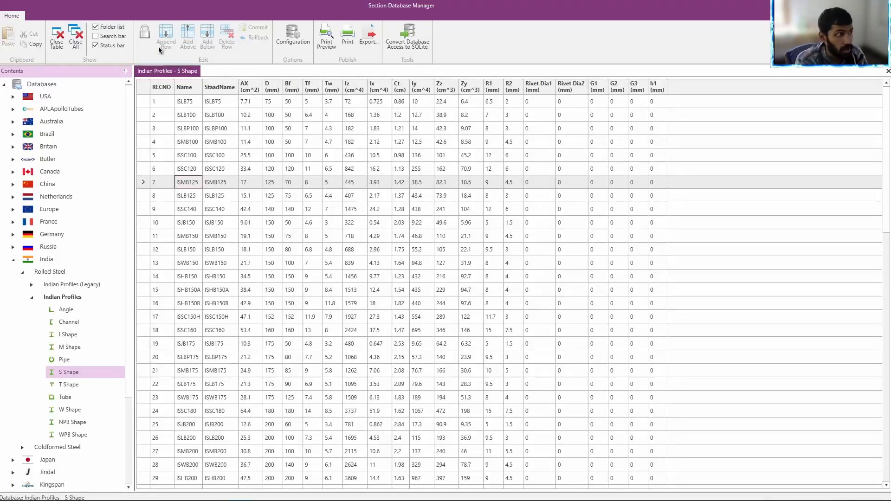
left_click(144, 33)
left_click(253, 185)
left_click(253, 184)
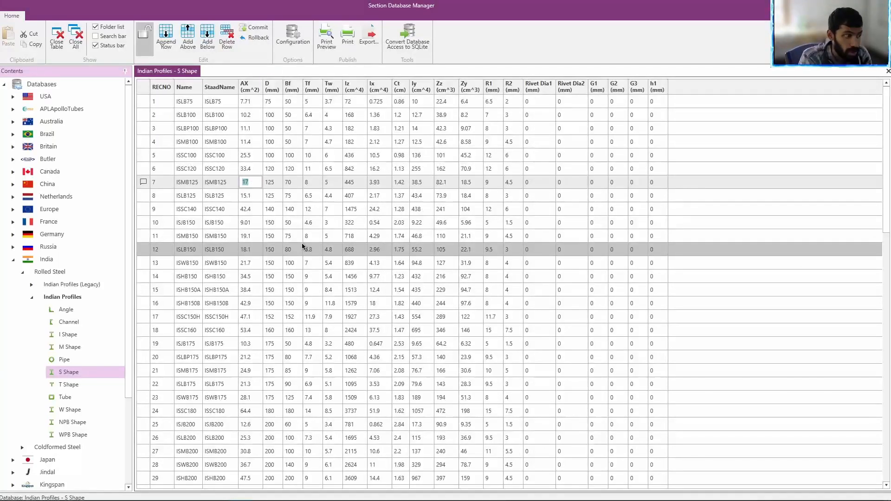
scroll(302, 247, "down", 17)
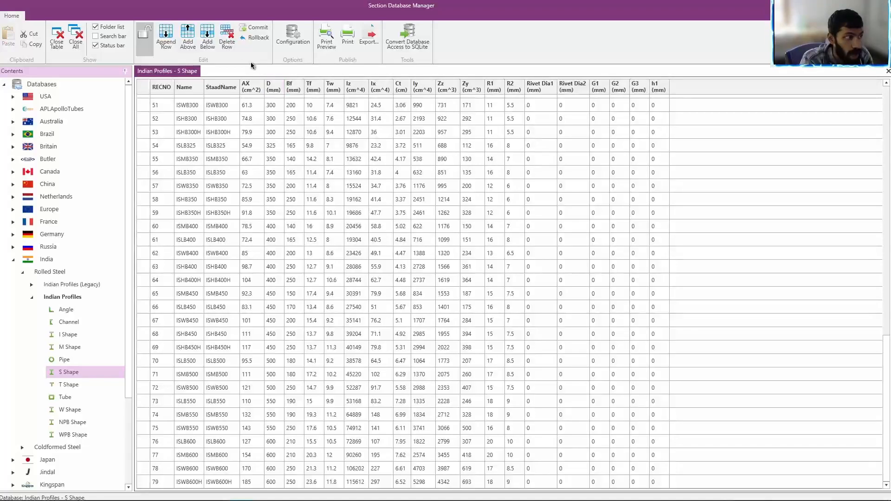